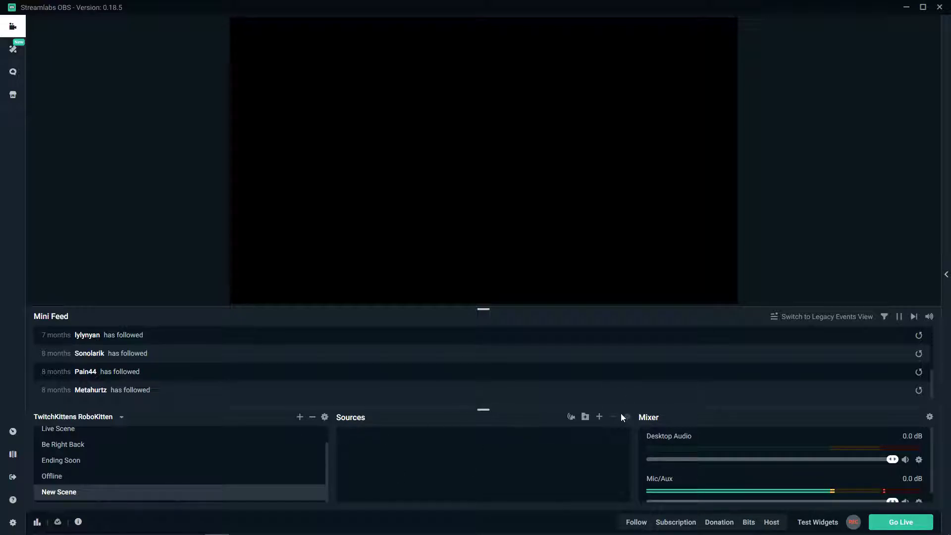
- Add the existing Webcam as a Video Capture Device source and move it about 461 px below the canvas's upper edge
{"action": "left_click", "coordinate": [601, 417]}
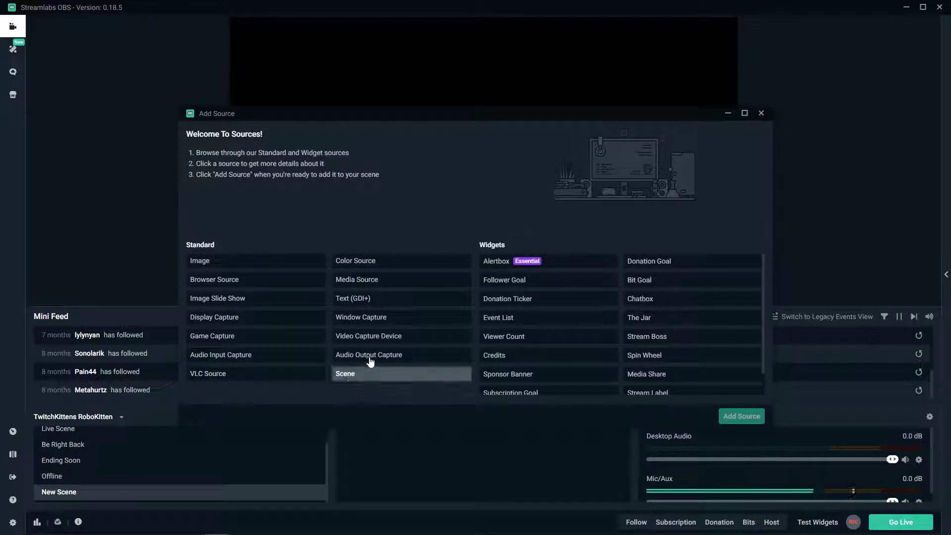
{"action": "left_click", "coordinate": [381, 342]}
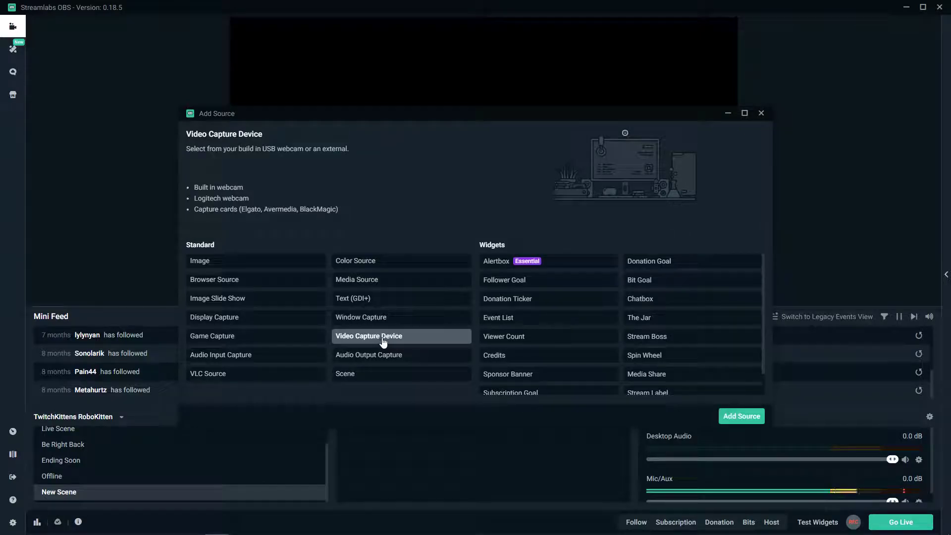
{"action": "left_click", "coordinate": [747, 420]}
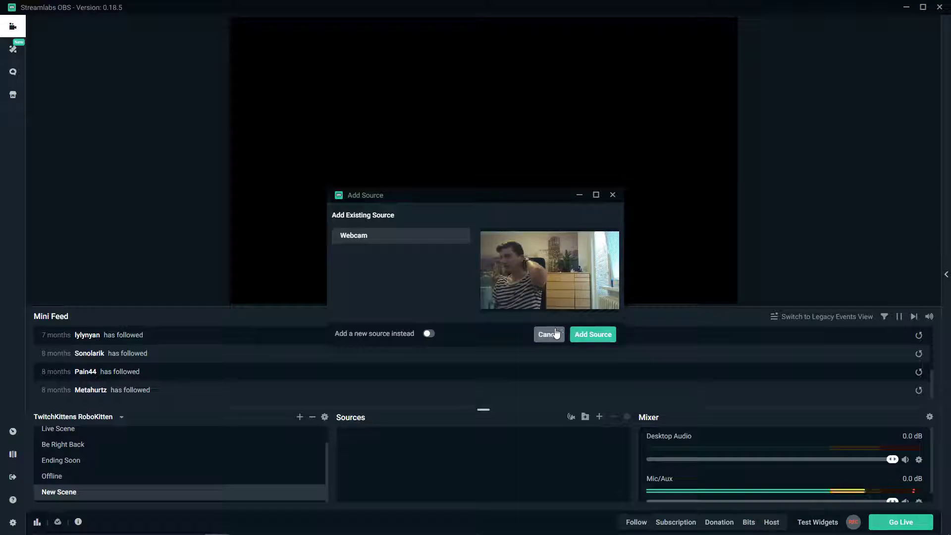
{"action": "left_click", "coordinate": [593, 335]}
{"action": "left_click_drag", "start_coordinate": [275, 42], "coordinate": [283, 164]}
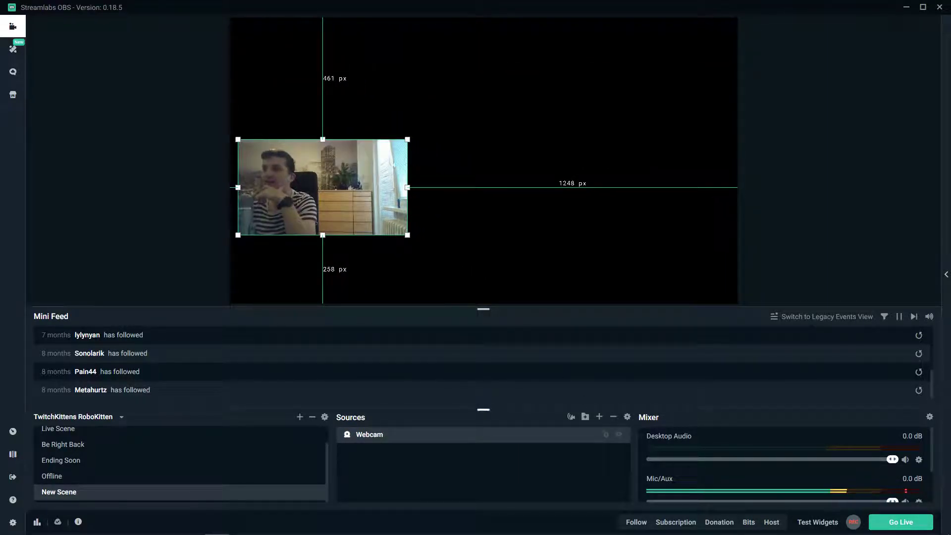
- Mirror the Webcam source with a horizontal flip
{"action": "right_click", "coordinate": [542, 439]}
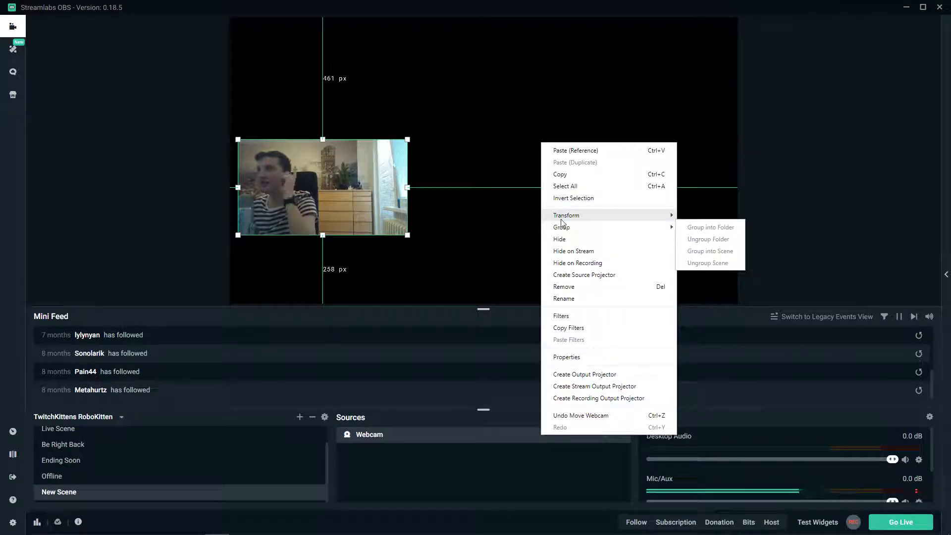
{"action": "mouse_move", "coordinate": [561, 220]}
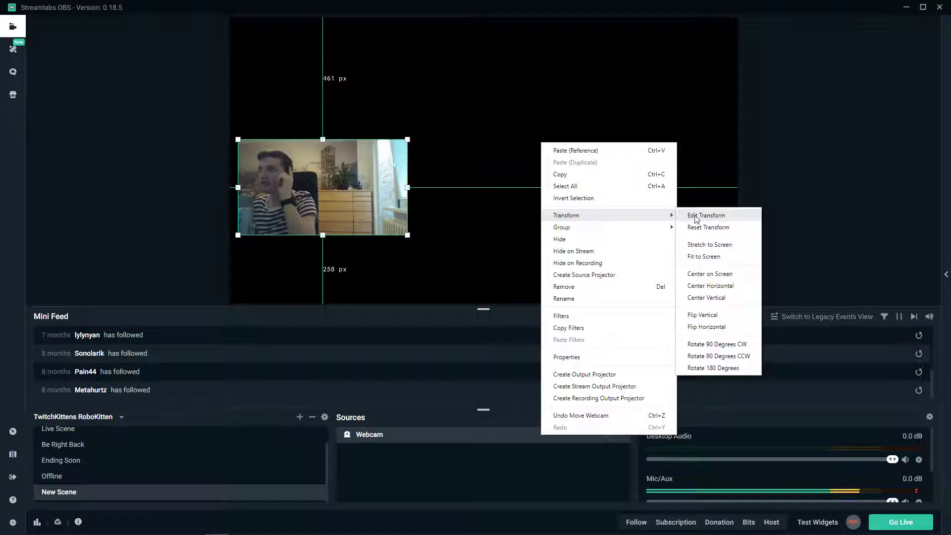
{"action": "left_click", "coordinate": [717, 327]}
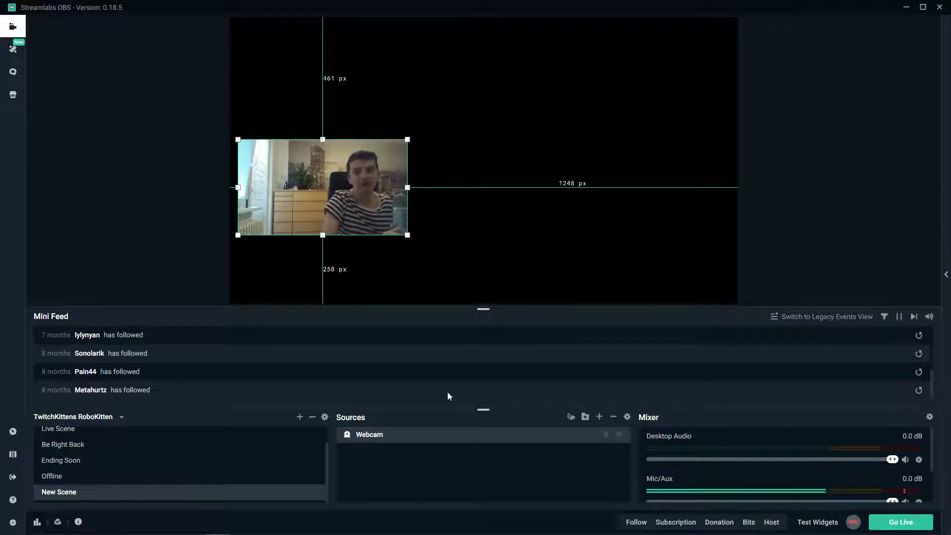
- Flip the Webcam source horizontally twice more to compare its original and mirrored orientations
{"action": "right_click", "coordinate": [394, 434]}
{"action": "mouse_move", "coordinate": [495, 213]}
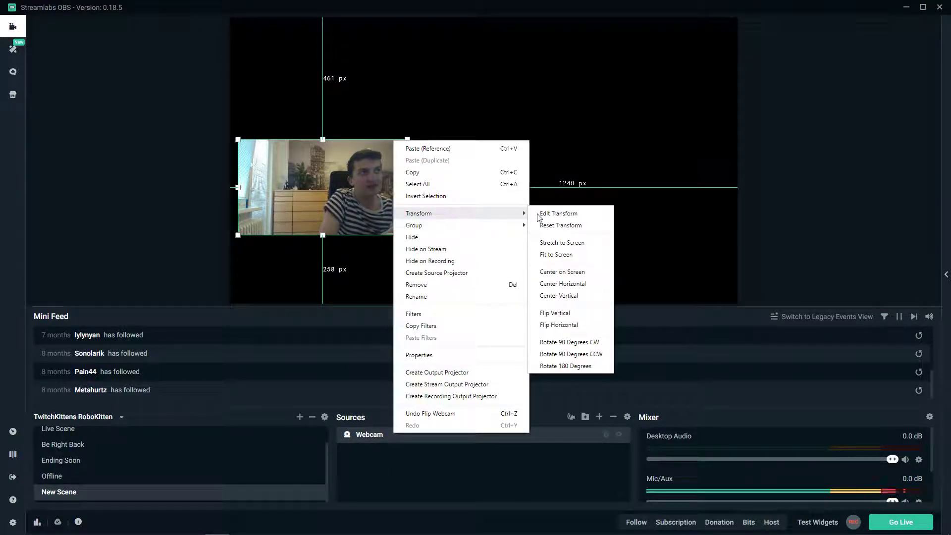
{"action": "left_click", "coordinate": [576, 325]}
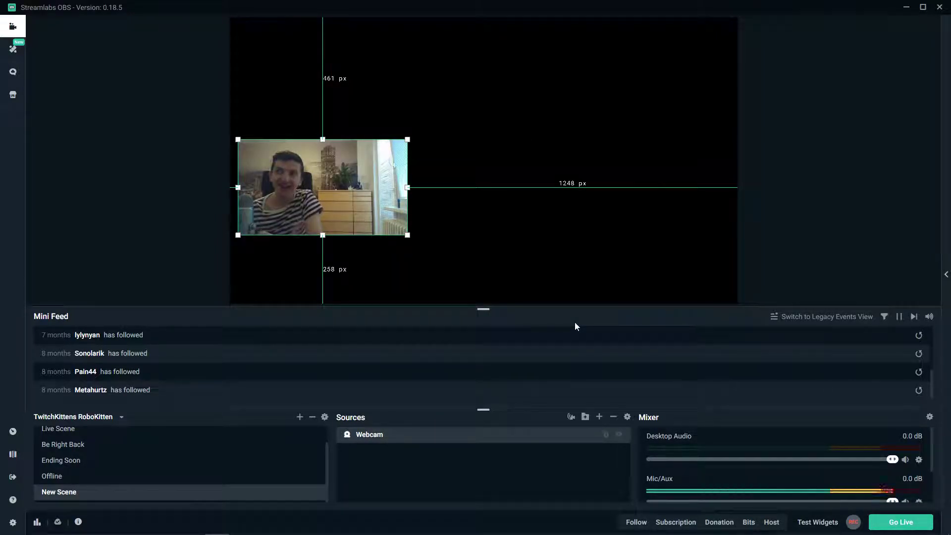
{"action": "right_click", "coordinate": [485, 439]}
{"action": "mouse_move", "coordinate": [568, 218]}
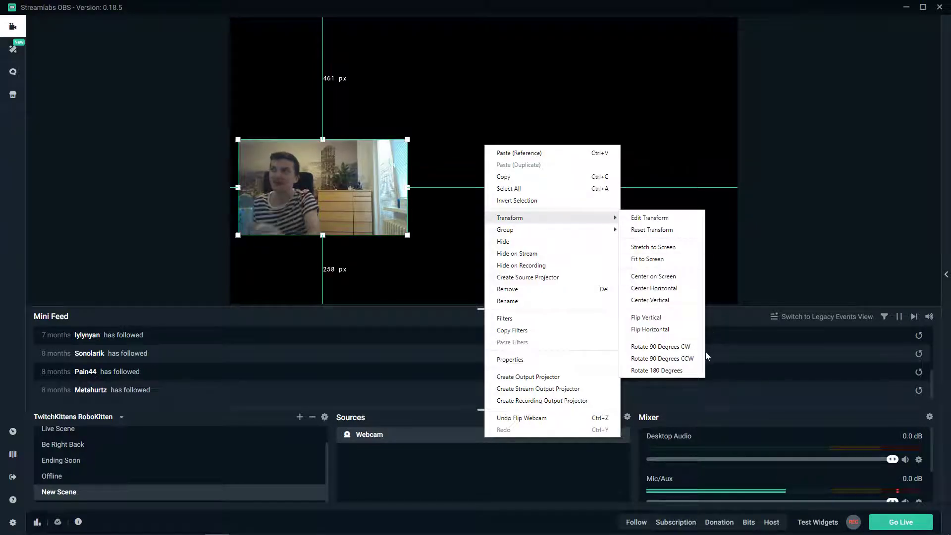
{"action": "left_click", "coordinate": [662, 329]}
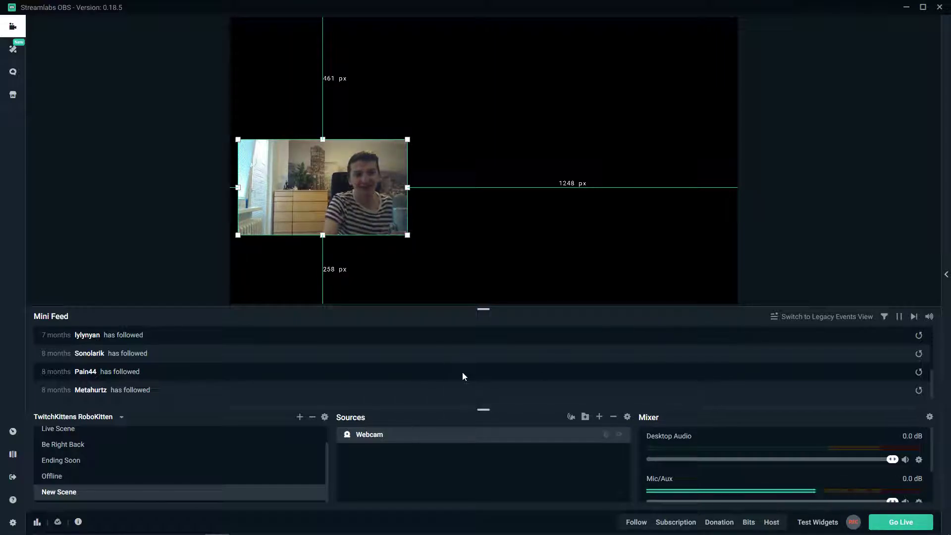
- Open the Webcam source's properties, try Logitech HD Pro Webcam C920 as the device, and switch back to EasyCamera
{"action": "right_click", "coordinate": [417, 437]}
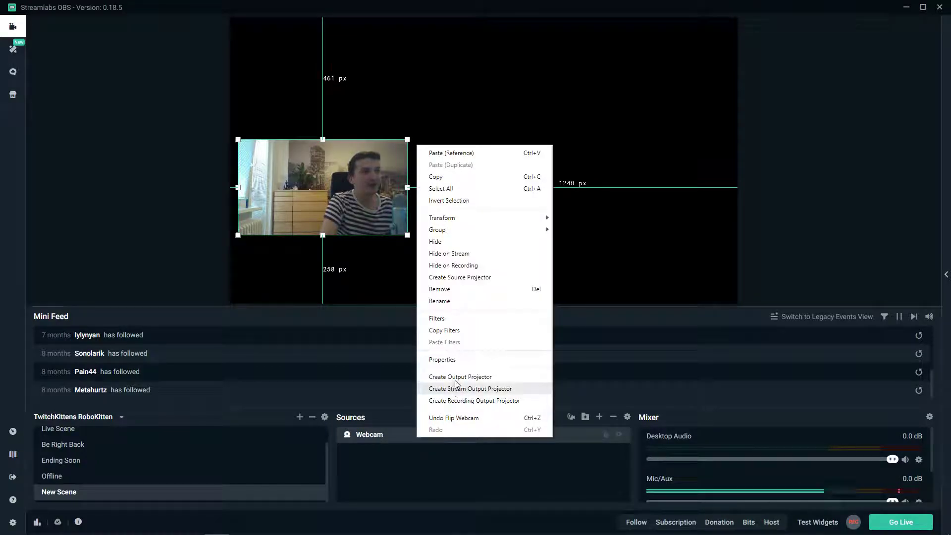
{"action": "left_click", "coordinate": [442, 359]}
{"action": "left_click_drag", "start_coordinate": [442, 75], "coordinate": [179, 85]}
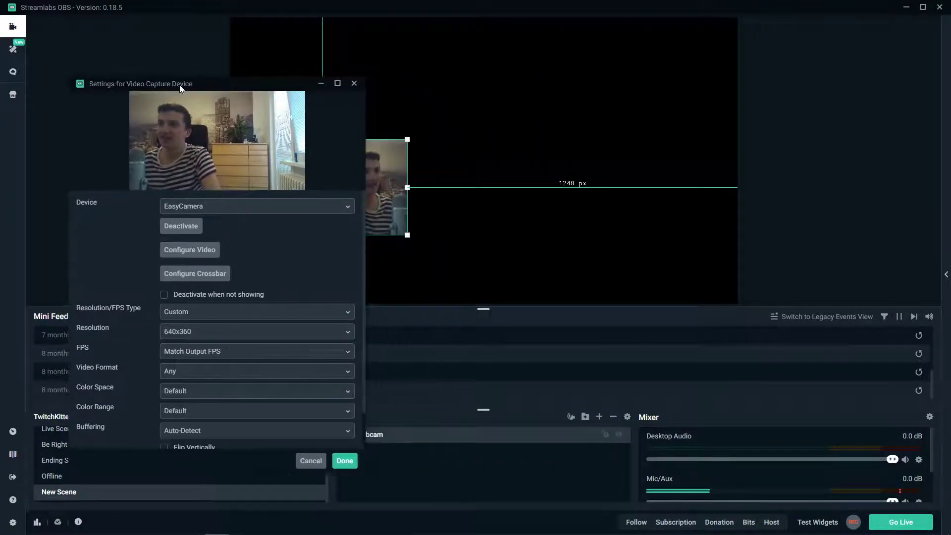
{"action": "left_click", "coordinate": [342, 209]}
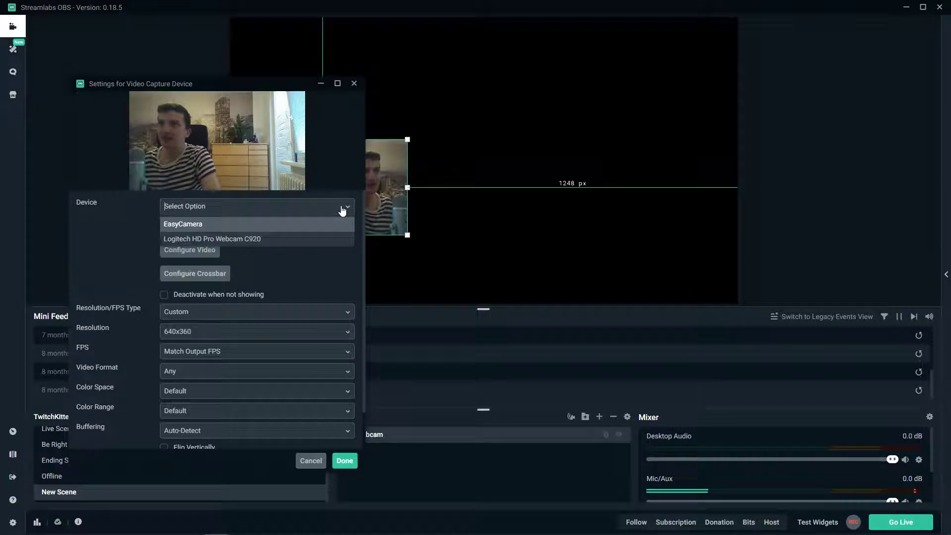
{"action": "left_click", "coordinate": [244, 239]}
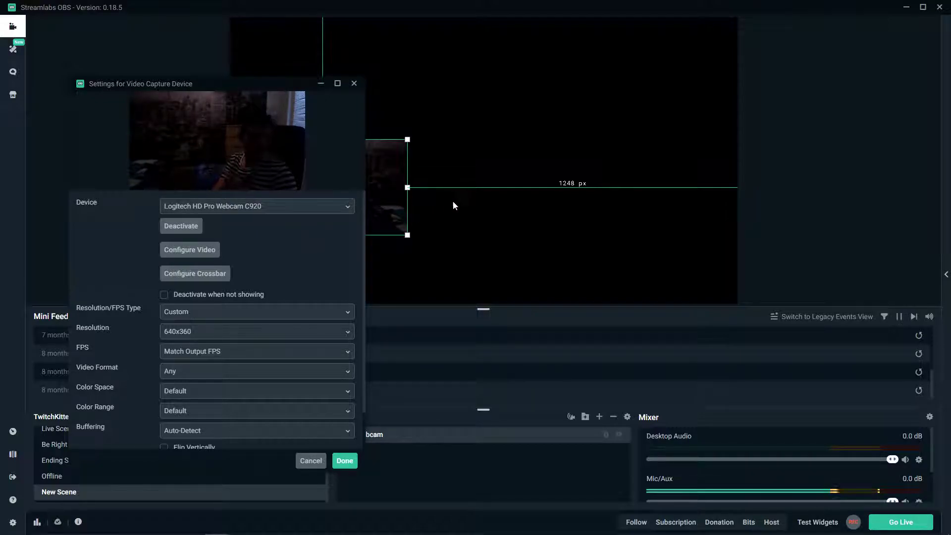
{"action": "left_click", "coordinate": [282, 203]}
{"action": "left_click", "coordinate": [303, 220]}
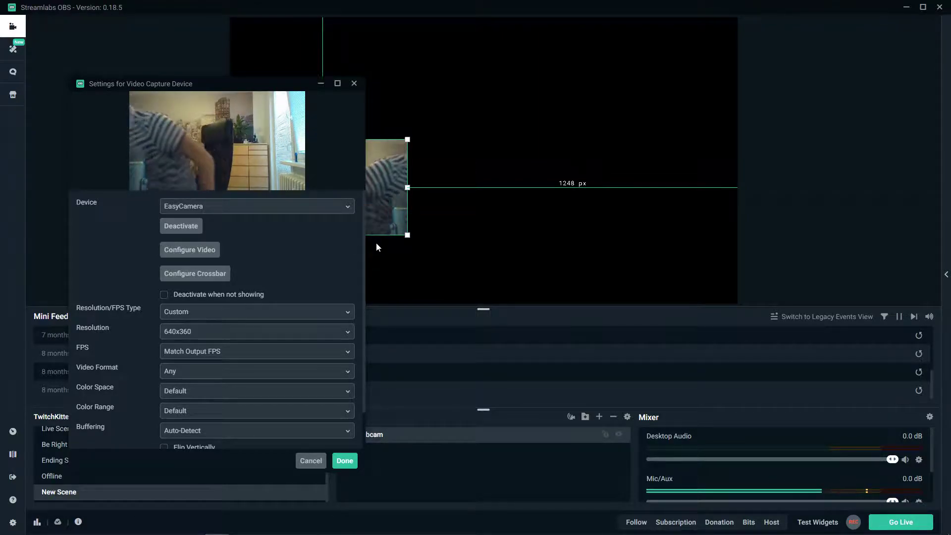
- Keep the webcam's Resolution/FPS Type at Custom and set its resolution to 1280x720
{"action": "left_click", "coordinate": [194, 311]}
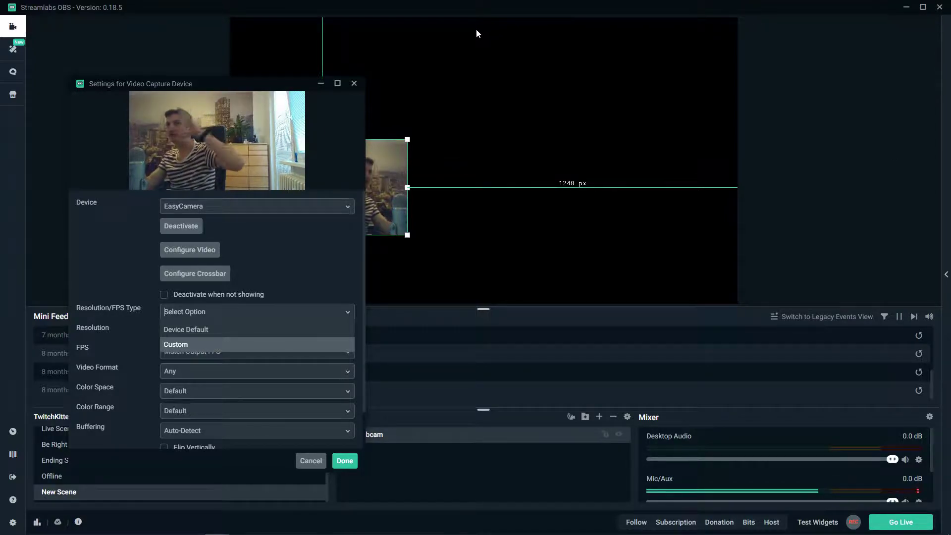
{"action": "left_click", "coordinate": [185, 342]}
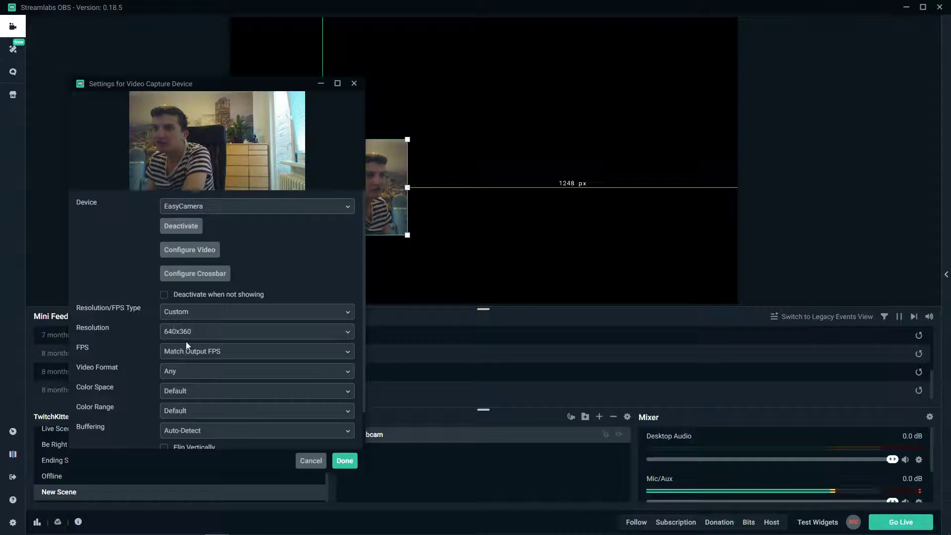
{"action": "left_click", "coordinate": [185, 332]}
{"action": "scroll", "coordinate": [181, 378], "scroll_direction": "down", "scroll_amount": 1}
{"action": "scroll", "coordinate": [180, 379], "scroll_direction": "up", "scroll_amount": 1}
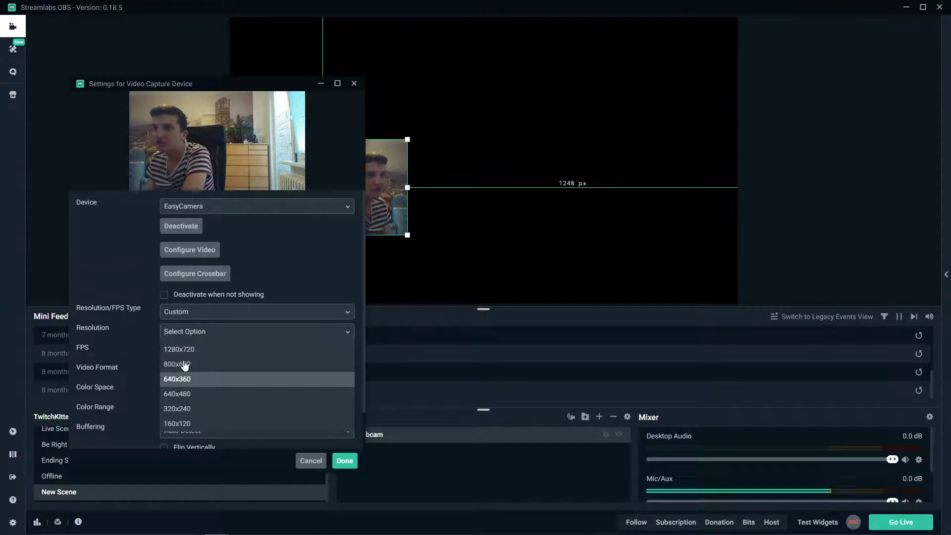
{"action": "left_click", "coordinate": [183, 353]}
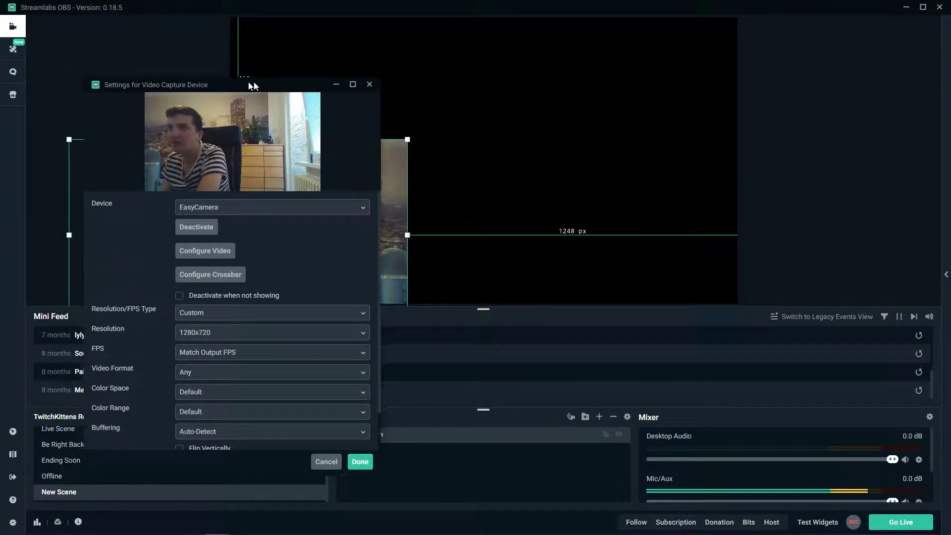
- Reposition the webcam image on the canvas, about 98 px from its left edge and 170 px from its upper edge
{"action": "left_click_drag", "start_coordinate": [208, 83], "coordinate": [667, 69]}
{"action": "left_click_drag", "start_coordinate": [340, 221], "coordinate": [526, 143]}
- Reopen the Webcam source's properties and choose Match Output FPS as its frame rate
{"action": "mouse_move", "coordinate": [239, 526]}
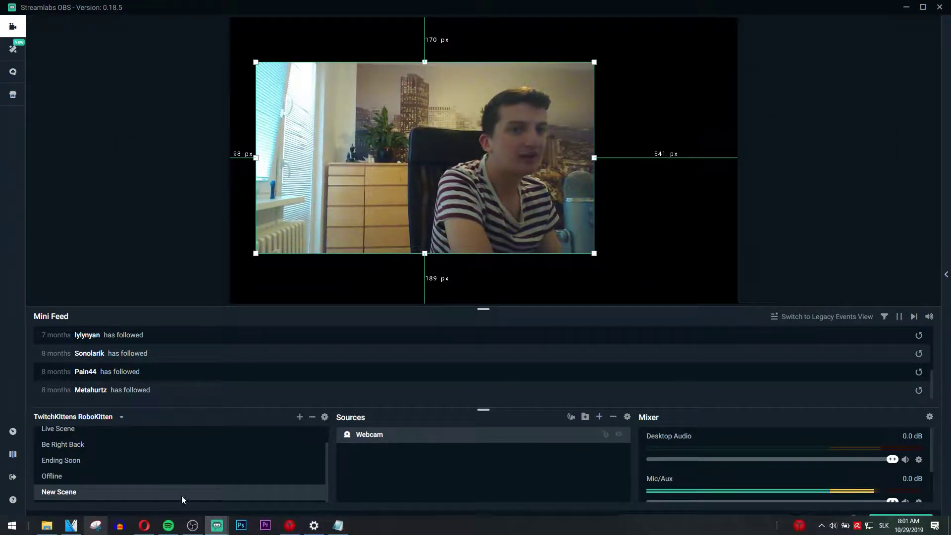
{"action": "right_click", "coordinate": [420, 435]}
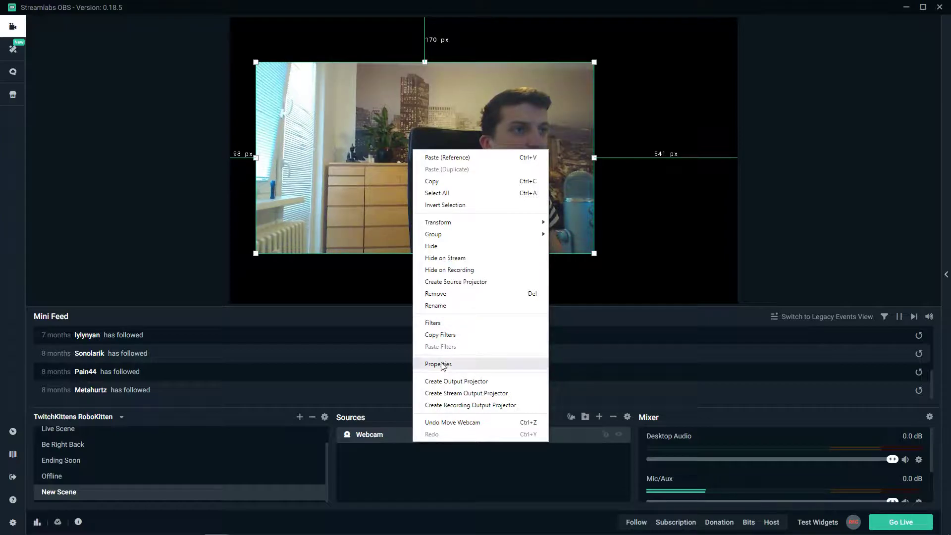
{"action": "left_click", "coordinate": [496, 361]}
{"action": "left_click_drag", "start_coordinate": [651, 73], "coordinate": [721, 74]}
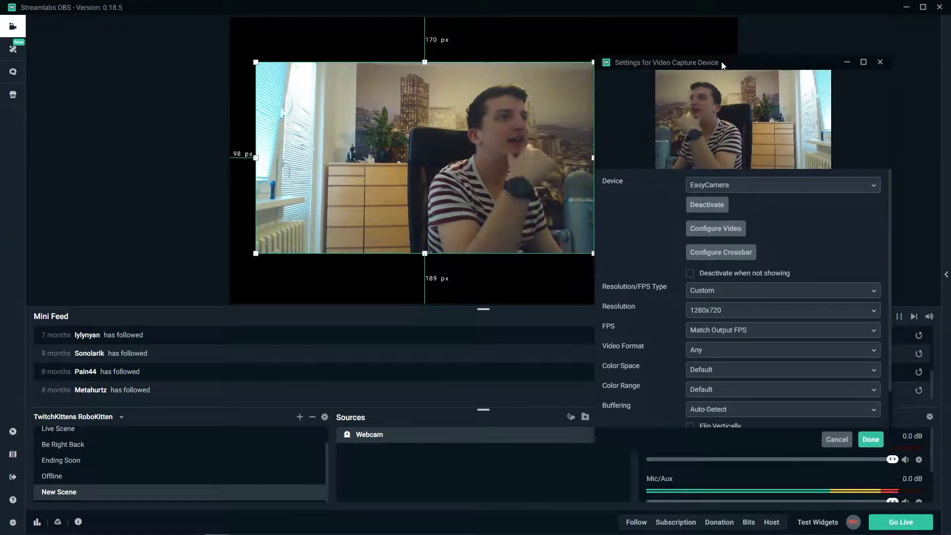
{"action": "scroll", "coordinate": [754, 324], "scroll_direction": "down", "scroll_amount": 2}
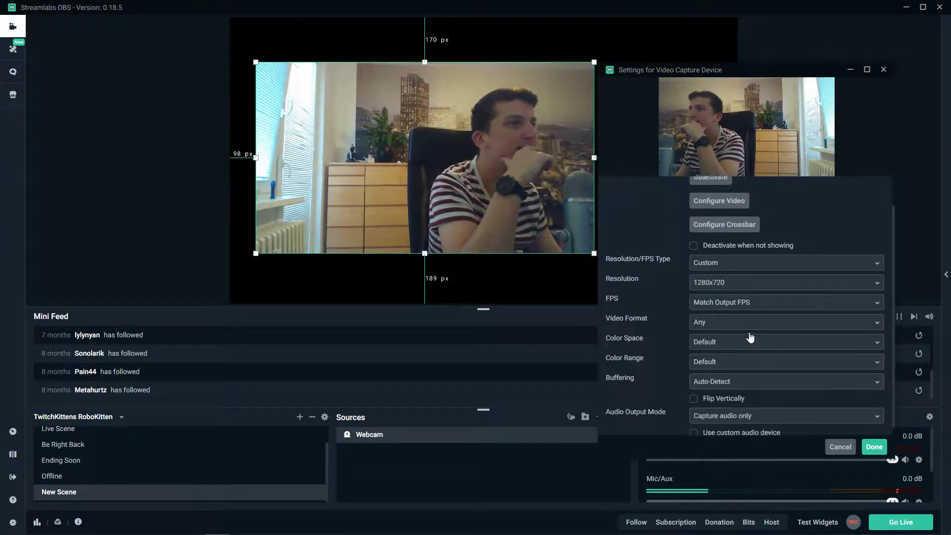
{"action": "left_click", "coordinate": [749, 296]}
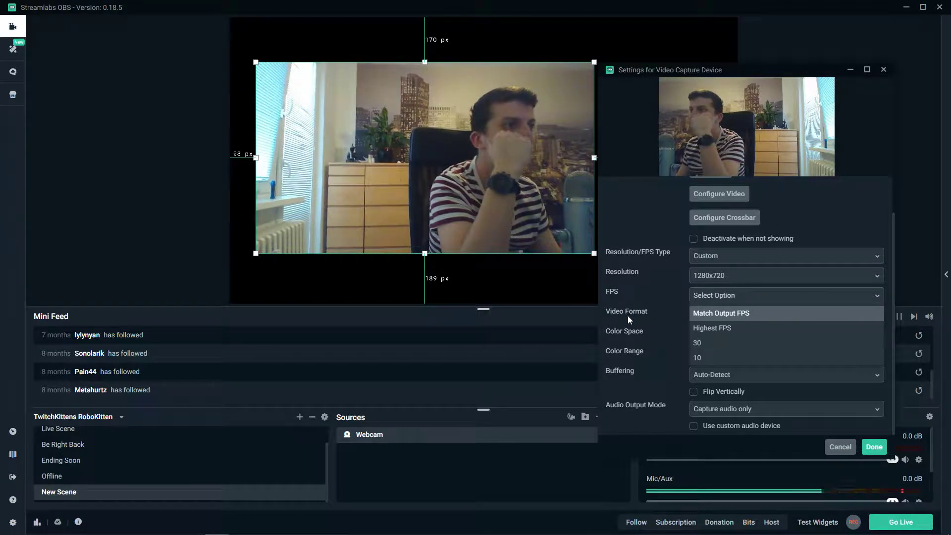
{"action": "left_click", "coordinate": [740, 315]}
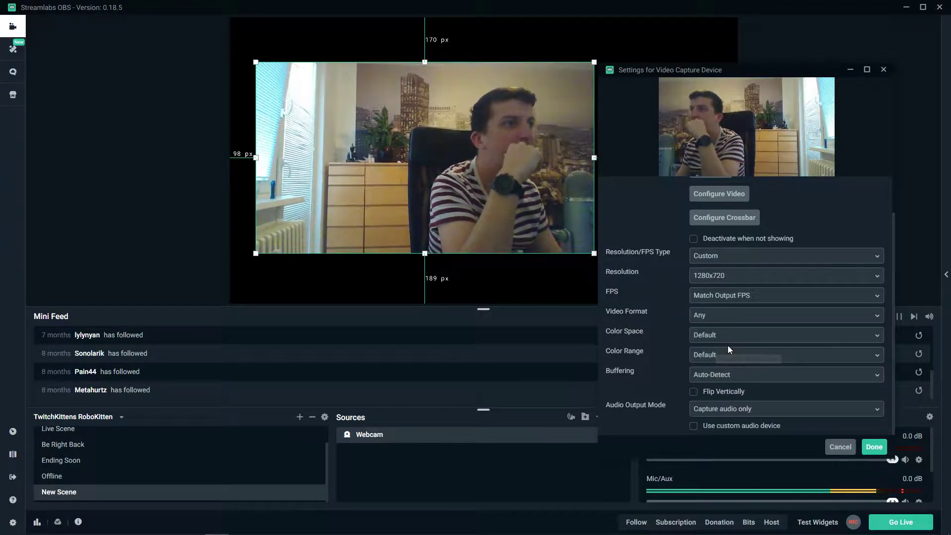
- Review the webcam's Color Space, Buffering and Audio Output Mode options in its properties
{"action": "left_click", "coordinate": [731, 339]}
{"action": "left_click", "coordinate": [729, 353]}
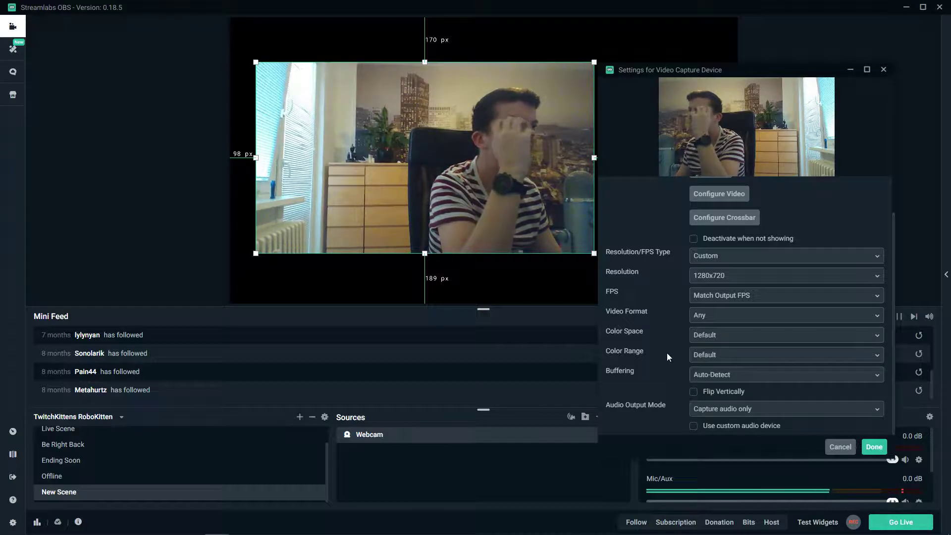
{"action": "left_click", "coordinate": [748, 380]}
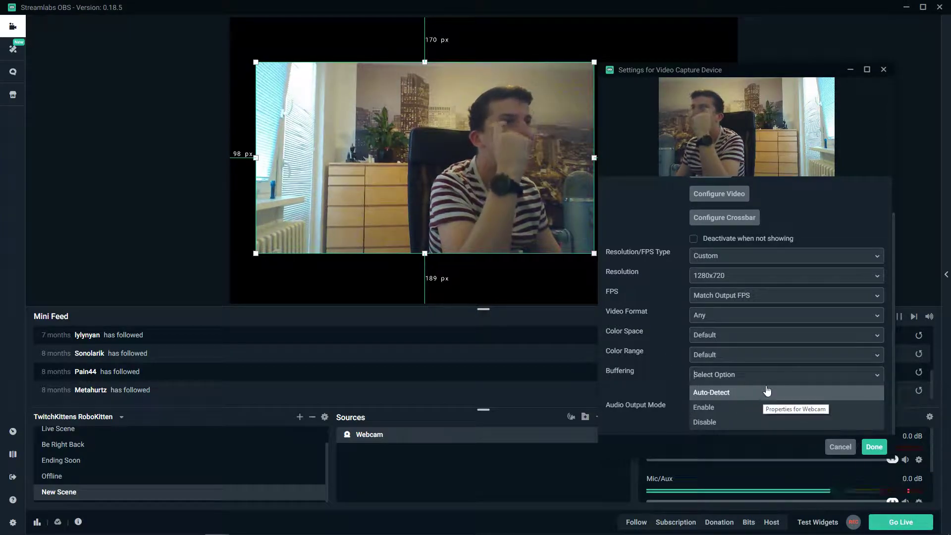
{"action": "left_click", "coordinate": [662, 376]}
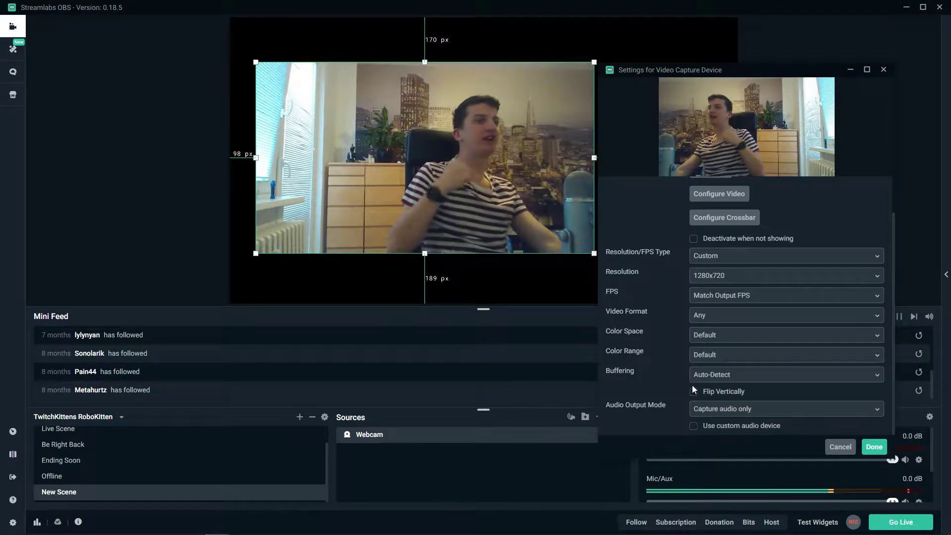
{"action": "left_click", "coordinate": [781, 412]}
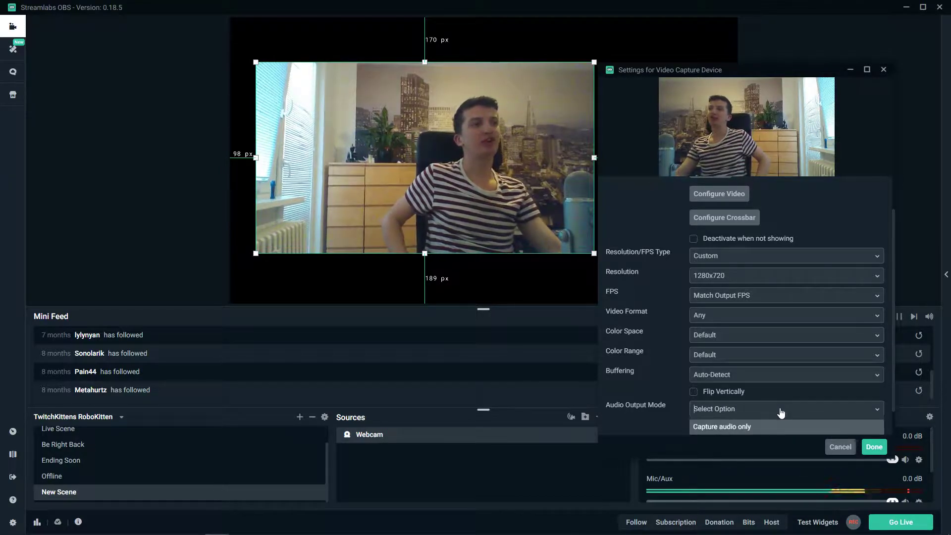
{"action": "scroll", "coordinate": [723, 426], "scroll_direction": "down", "scroll_amount": 1}
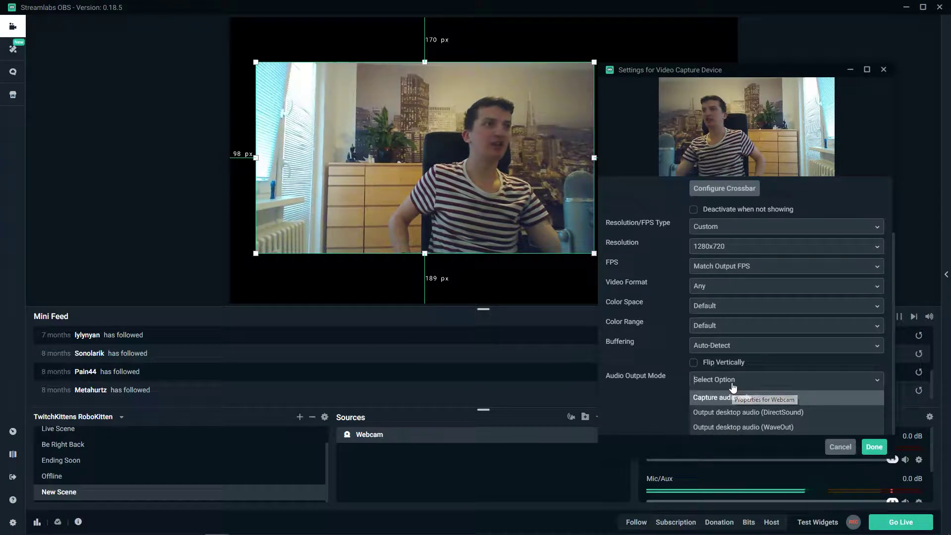
{"action": "scroll", "coordinate": [646, 384], "scroll_direction": "up", "scroll_amount": 3}
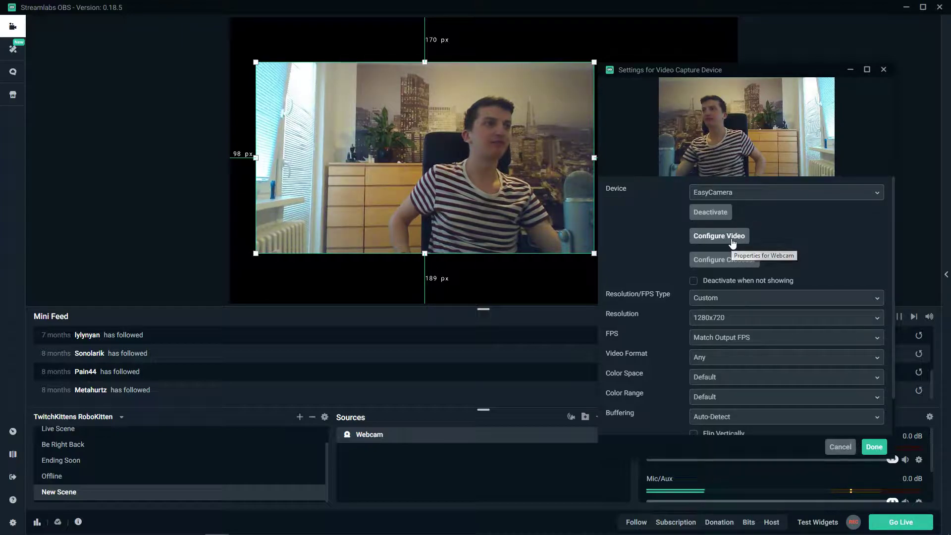
- Open the webcam's video configuration and set Brightness to 55 and Contrast to 56
{"action": "left_click", "coordinate": [370, 528]}
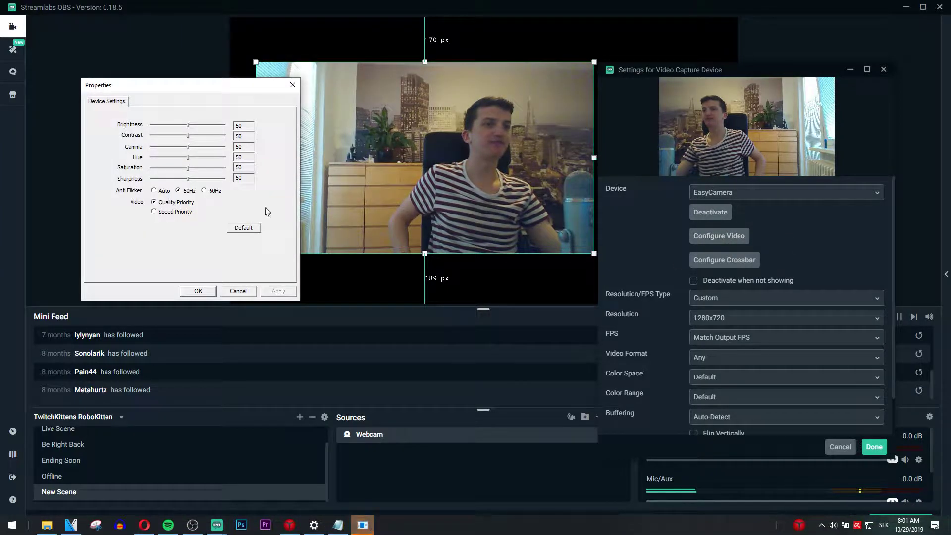
{"action": "left_click_drag", "start_coordinate": [170, 80], "coordinate": [357, 266]}
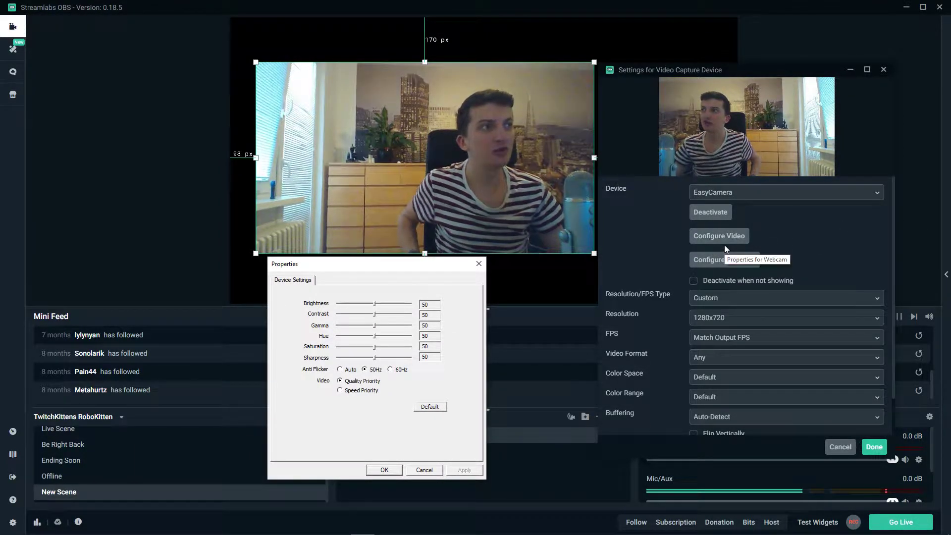
{"action": "left_click_drag", "start_coordinate": [376, 303], "coordinate": [379, 317]}
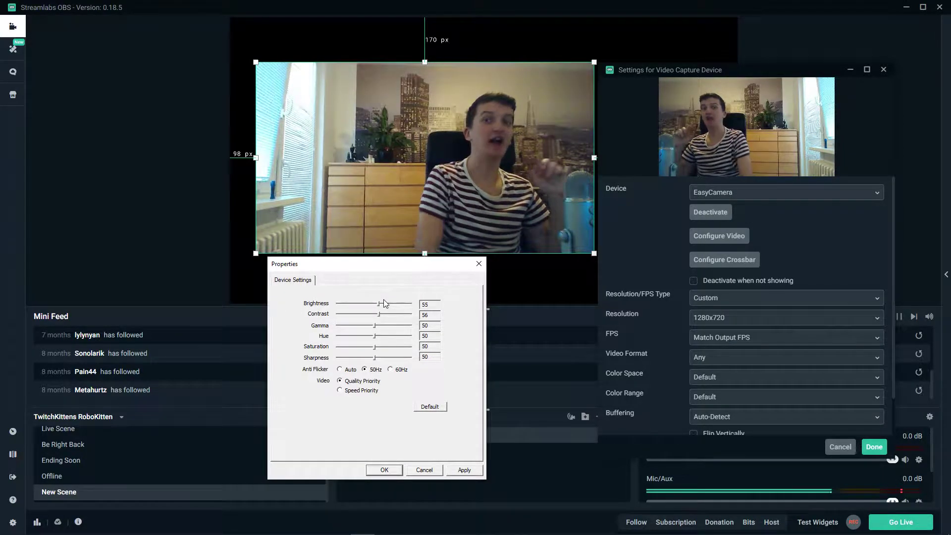
- Discard the brightness and contrast adjustments, reopen the webcam's video configuration to check its values, and close it without changes
{"action": "left_click", "coordinate": [475, 266]}
{"action": "left_click", "coordinate": [719, 236]}
{"action": "left_click_drag", "start_coordinate": [694, 72], "coordinate": [449, 97]}
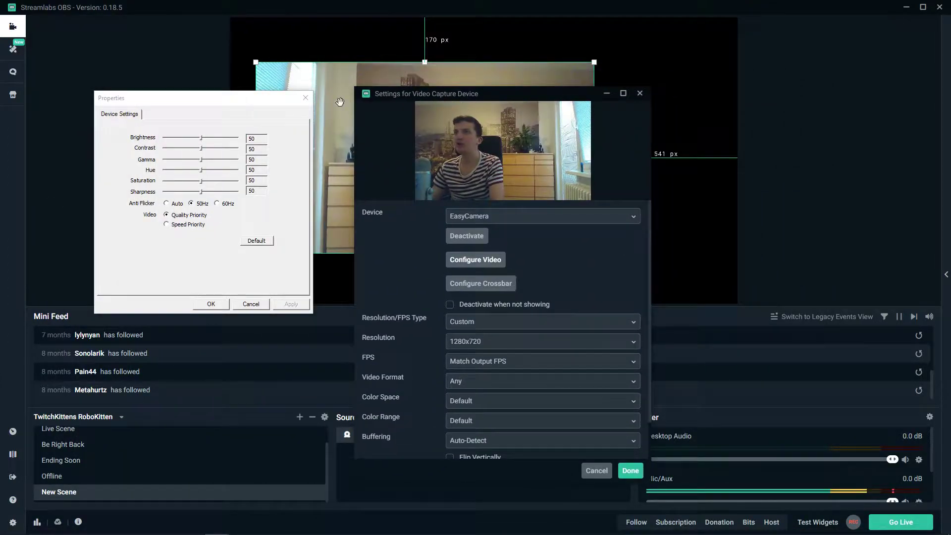
{"action": "left_click", "coordinate": [305, 98]}
- Switch the Webcam source's device to Logitech HD Pro Webcam C920 and accept the source settings
{"action": "left_click_drag", "start_coordinate": [479, 96], "coordinate": [119, 69]}
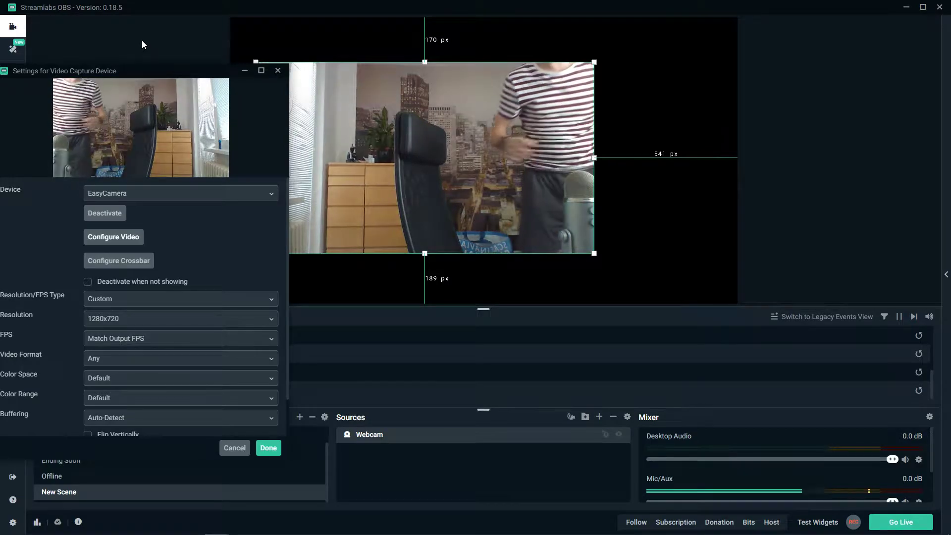
{"action": "left_click", "coordinate": [146, 198]}
{"action": "left_click", "coordinate": [148, 227]}
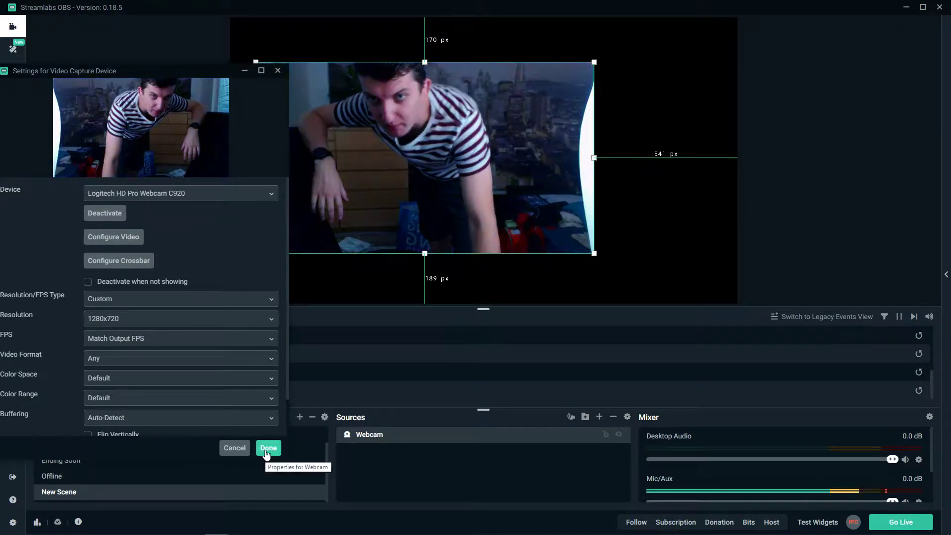
{"action": "left_click", "coordinate": [267, 448]}
- Enlarge the webcam image and place it about 166 px from the canvas's left edge and 175 px from its upper edge
{"action": "right_click", "coordinate": [537, 152]}
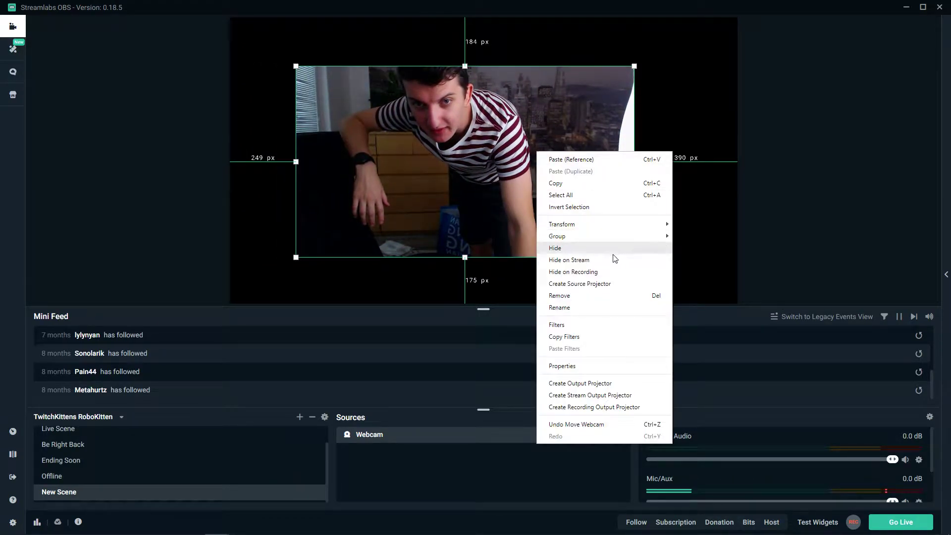
{"action": "left_click", "coordinate": [578, 195]}
{"action": "left_click_drag", "start_coordinate": [296, 255], "coordinate": [259, 280]}
{"action": "left_click_drag", "start_coordinate": [400, 201], "coordinate": [413, 201]}
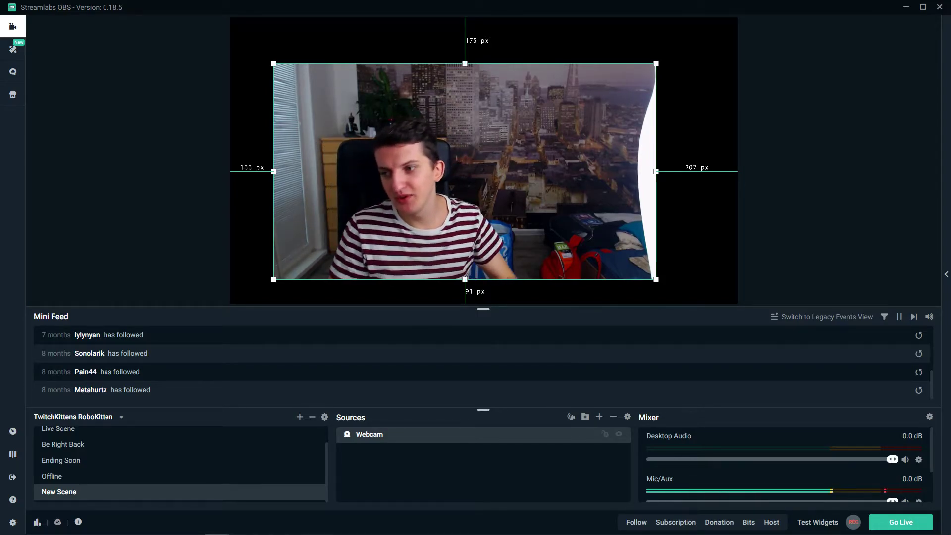
- Align the webcam image with the canvas's upper and right edges and enlarge it until it fills nearly the whole canvas
{"action": "left_click_drag", "start_coordinate": [562, 243], "coordinate": [586, 192]}
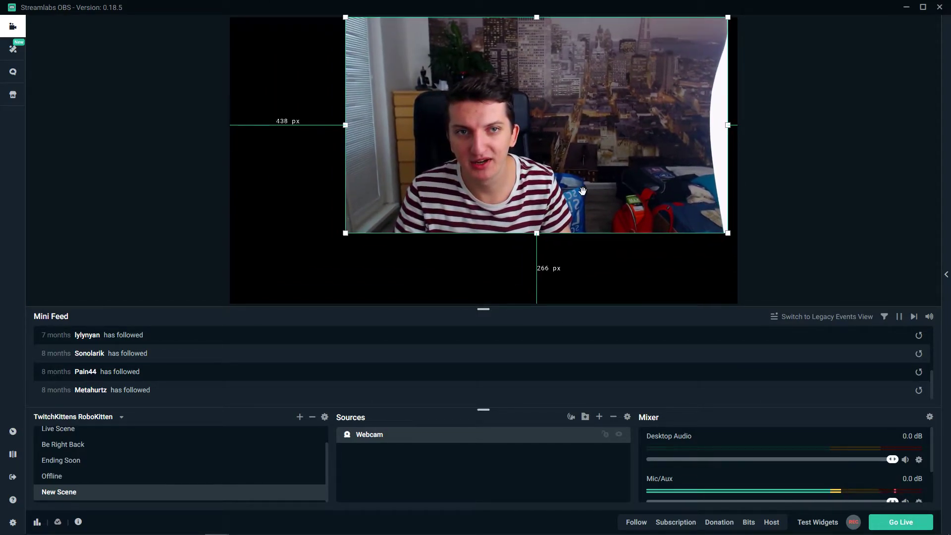
{"action": "left_click_drag", "start_coordinate": [344, 233], "coordinate": [227, 272]}
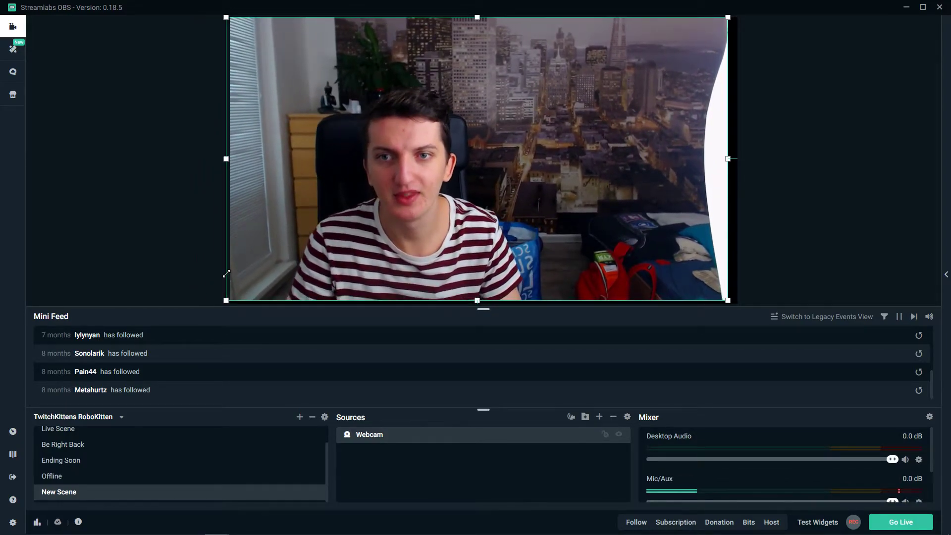
{"action": "mouse_move", "coordinate": [509, 193]}
{"action": "left_mouse_down"}
{"action": "mouse_move", "coordinate": [528, 192]}
{"action": "mouse_move", "coordinate": [501, 187]}
{"action": "left_mouse_up"}
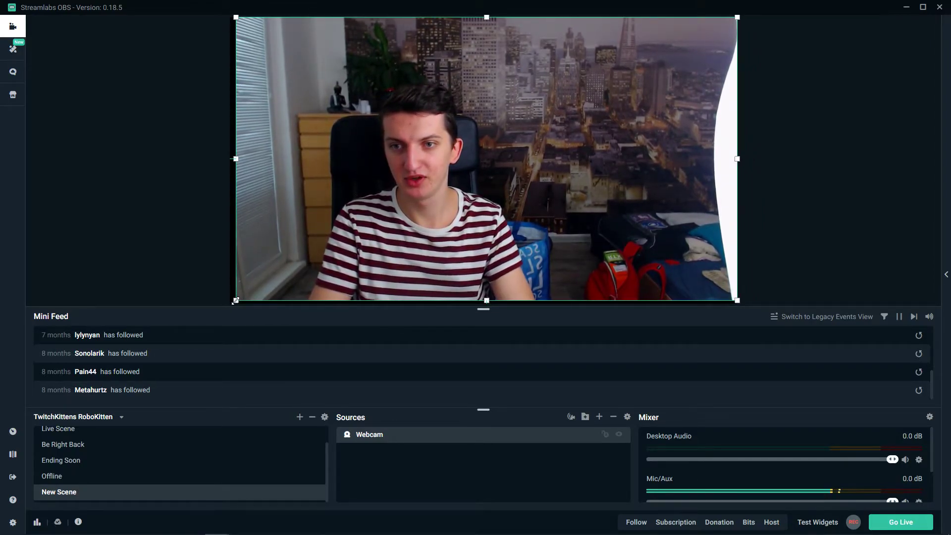
{"action": "left_click_drag", "start_coordinate": [236, 300], "coordinate": [232, 301]}
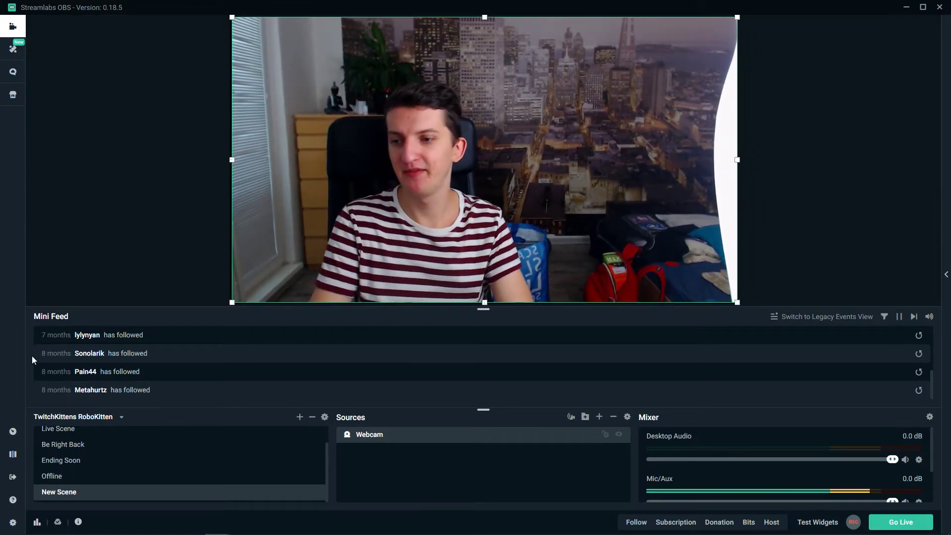